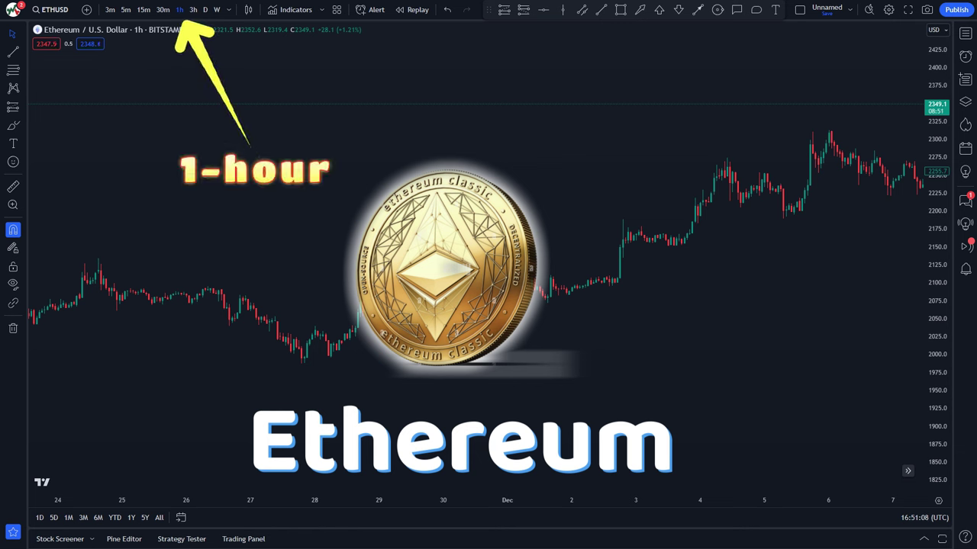
Search 'phantomflow', add PhantomFlow TrendDetector to the ETHUSD 1h chart, and close the dialog.
click(294, 9)
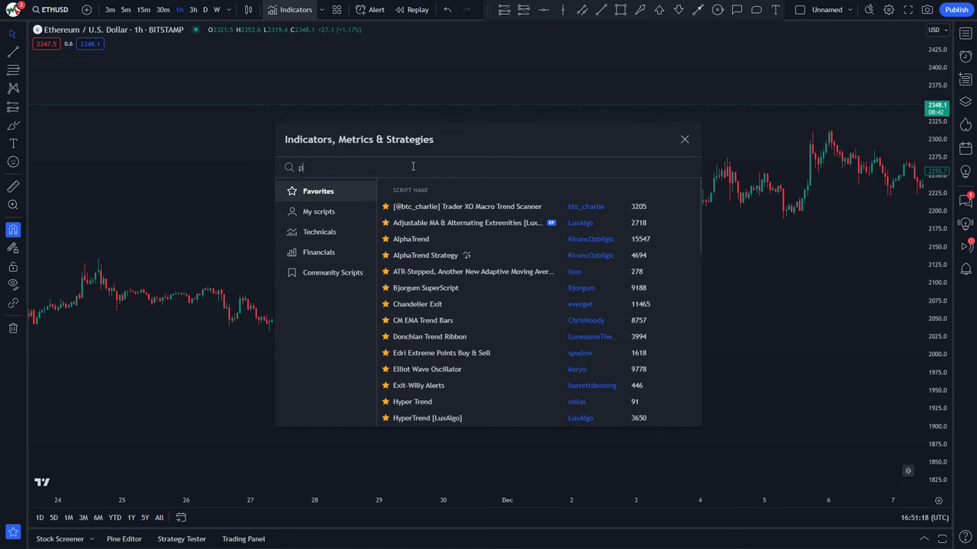
text(phantom)
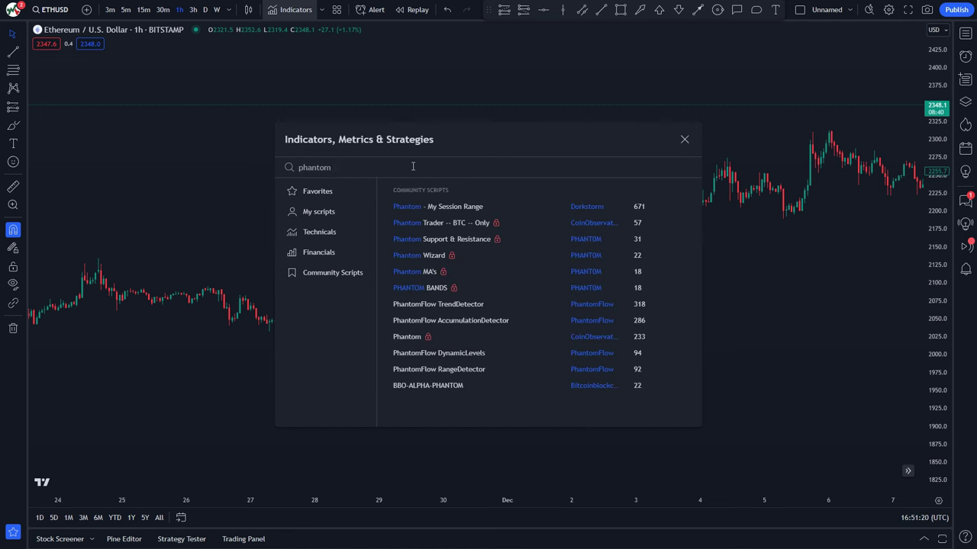
text(flow)
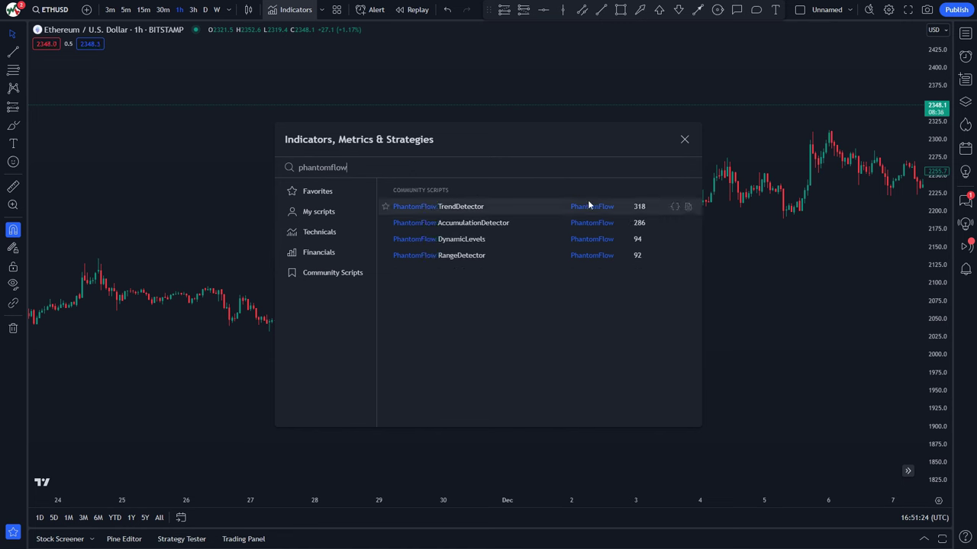
click(484, 207)
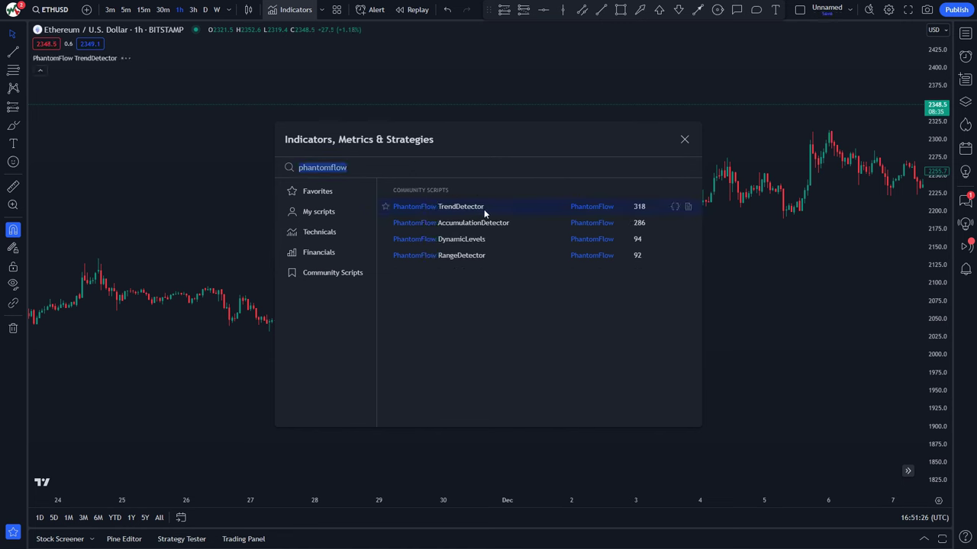
click(684, 139)
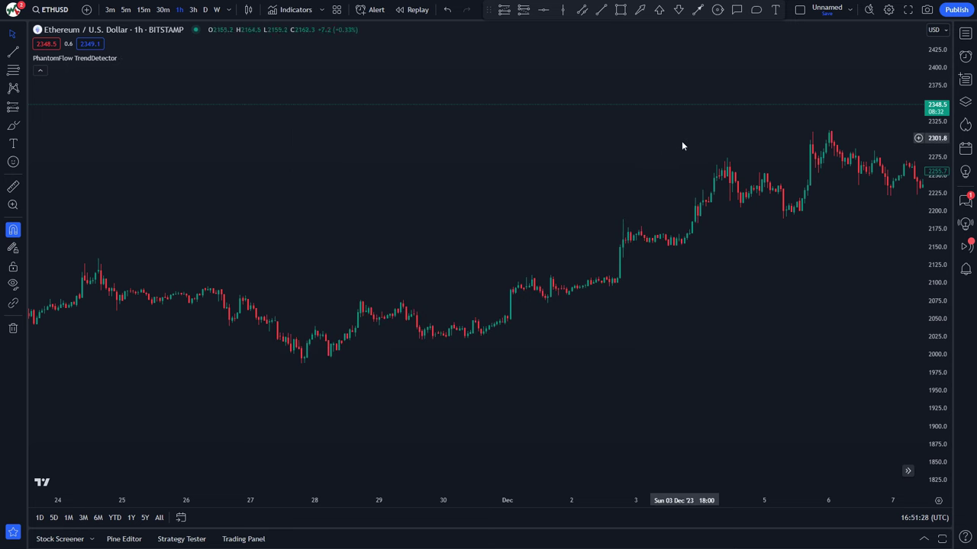
Turn off candle Body and Wick in Chart settings so only TrendDetector colours show.
double_click(648, 242)
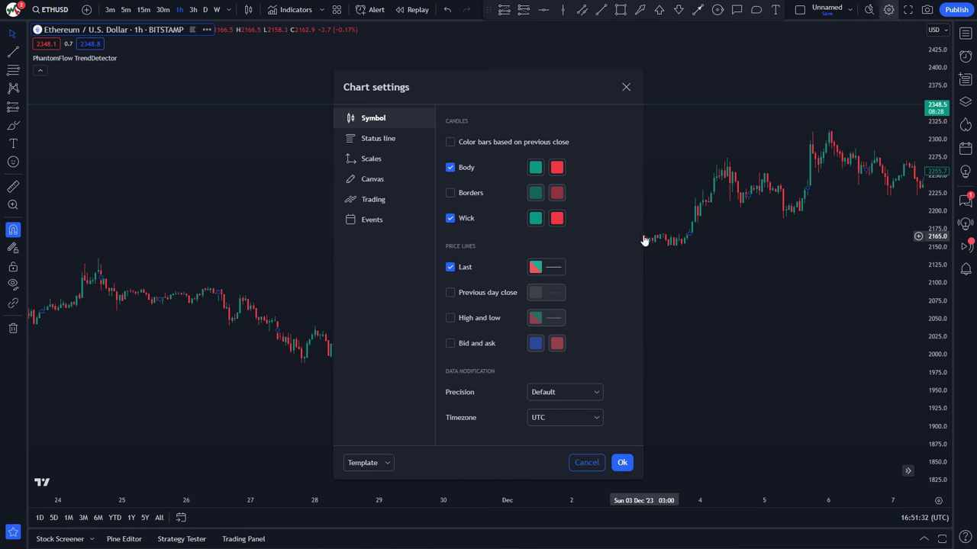
click(450, 167)
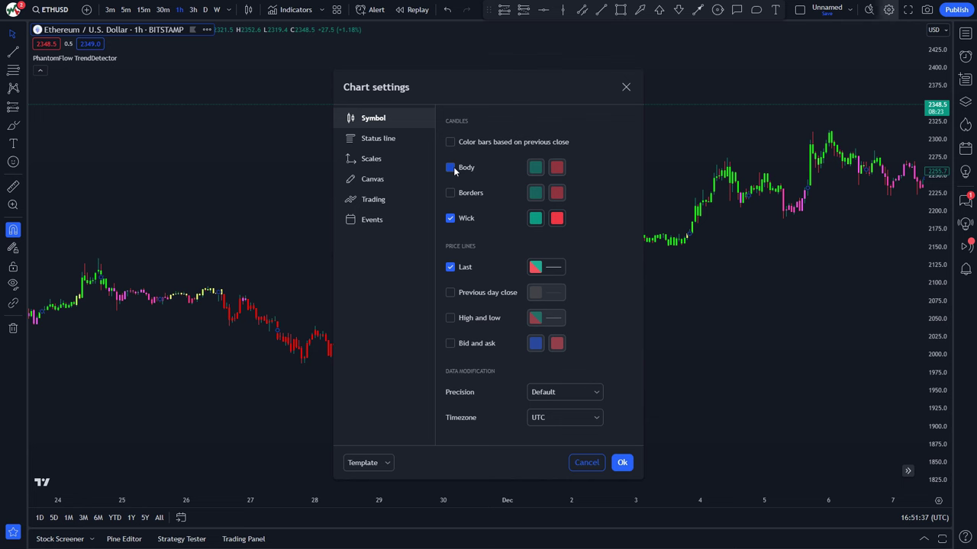
click(450, 218)
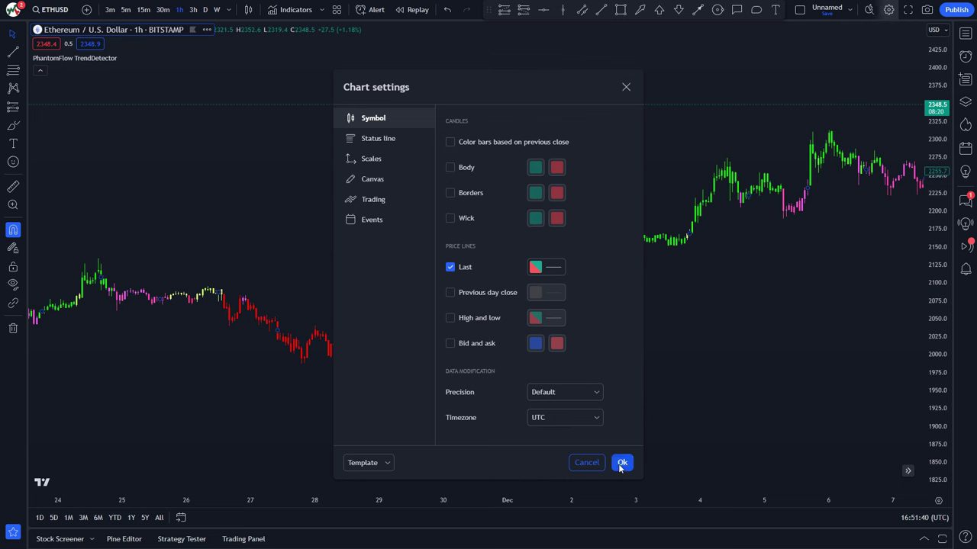
click(620, 463)
scroll(686, 341, up, 3)
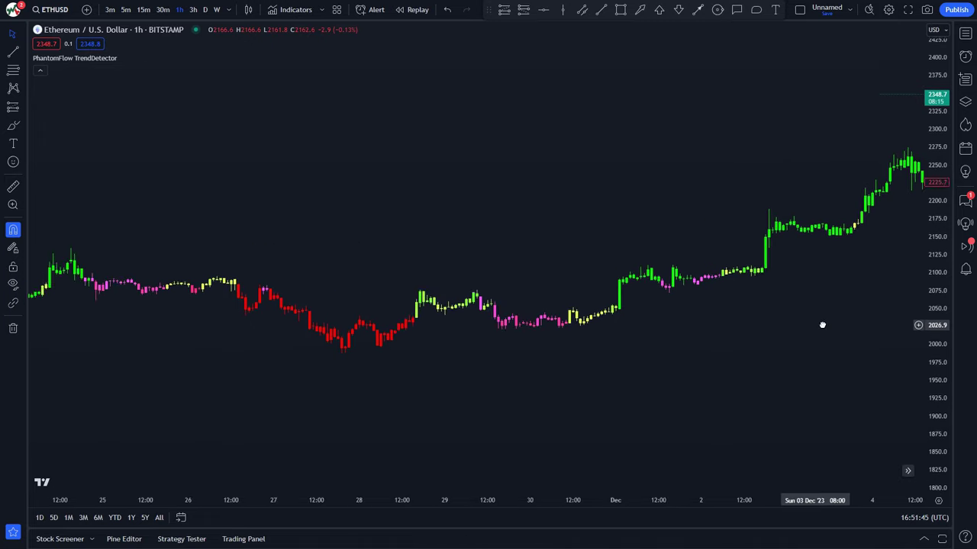
scroll(822, 325, left, 10)
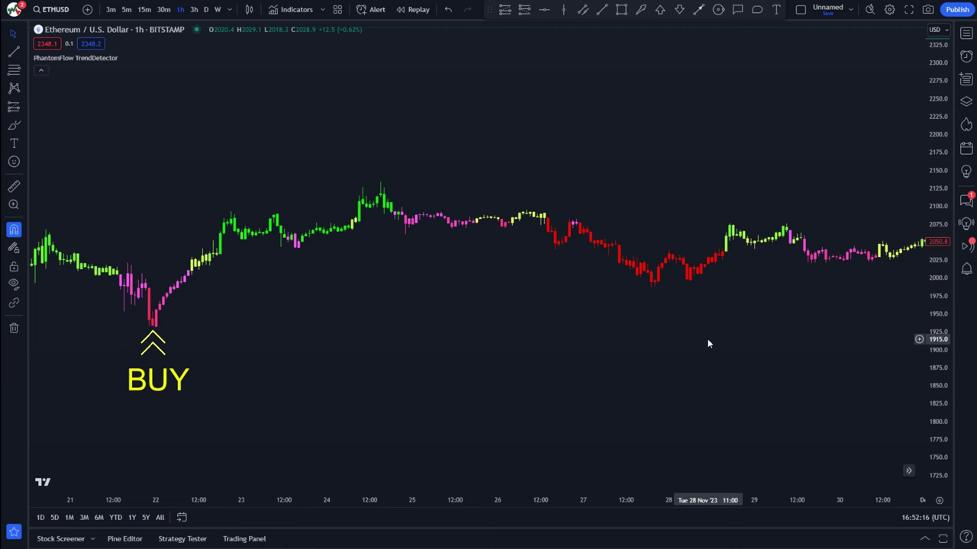
drag(311, 354, 553, 361)
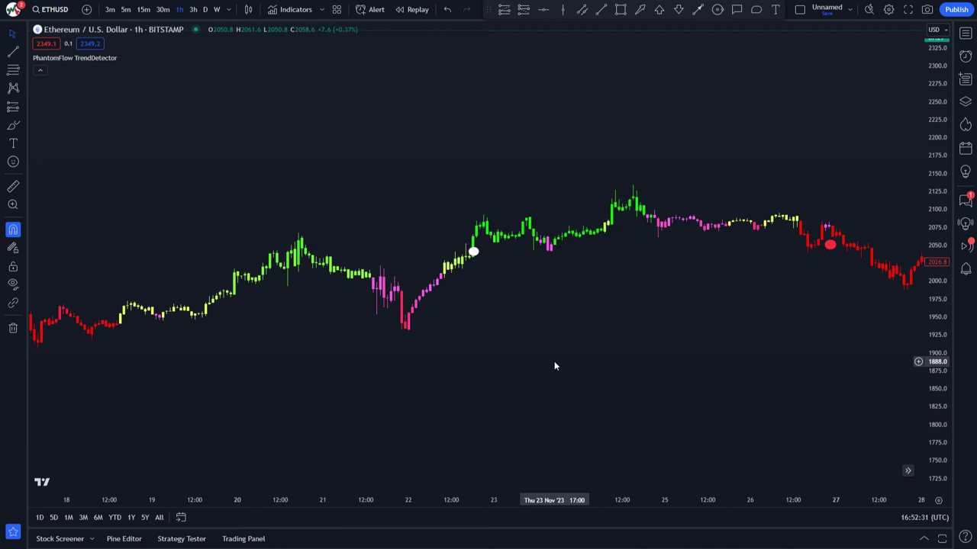
drag(351, 381, 667, 366)
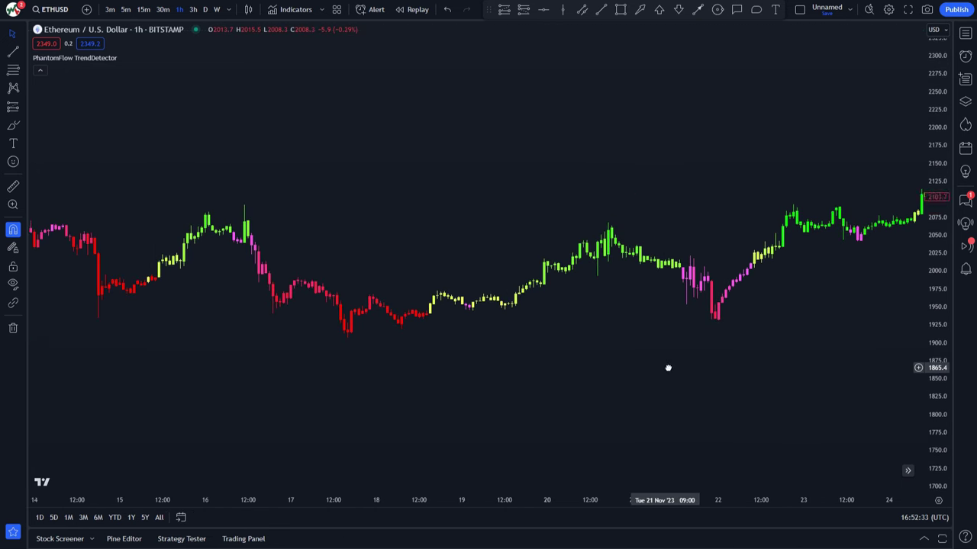
drag(348, 384, 635, 373)
drag(340, 360, 591, 372)
drag(357, 375, 545, 356)
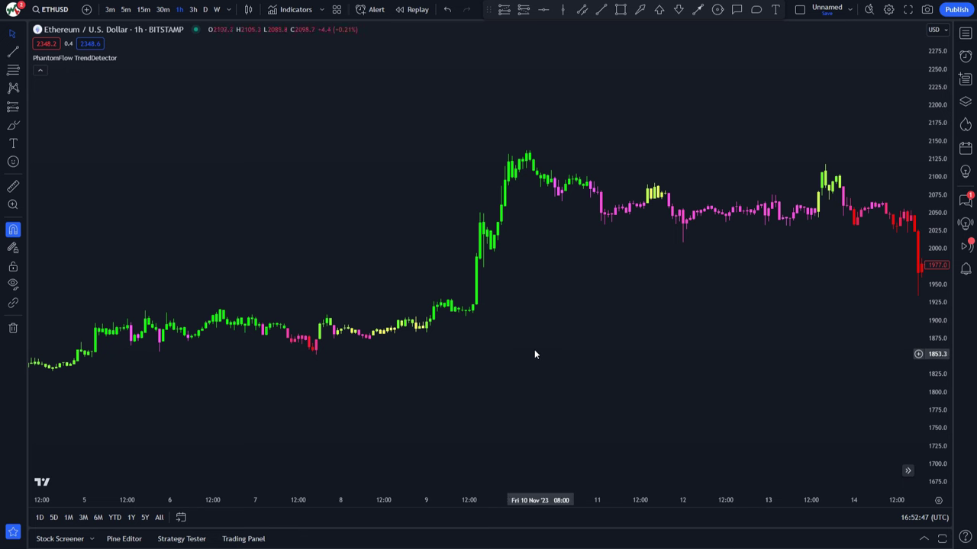
Search 'supertrend x' and add the Supertrend x4 w/ Cloud Fill indicator to the chart.
click(299, 10)
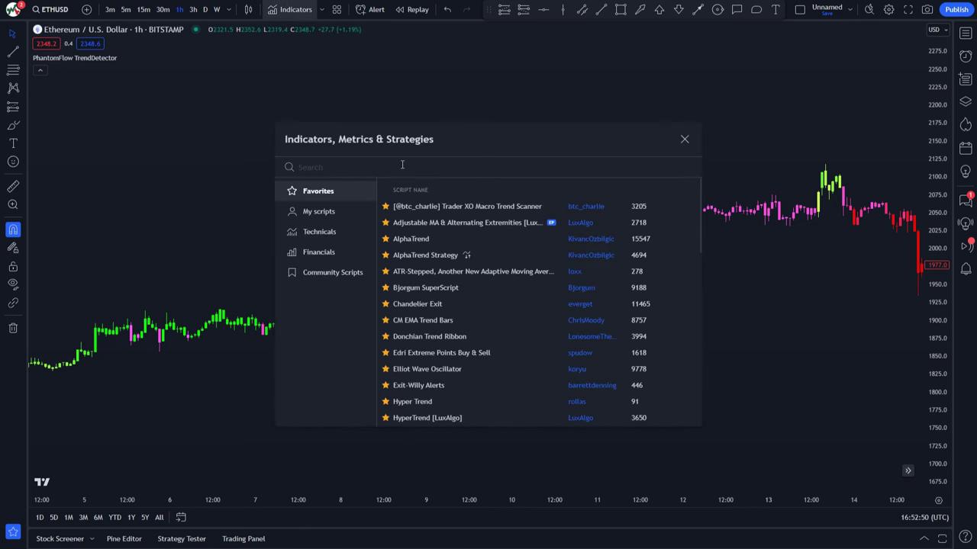
text(sup)
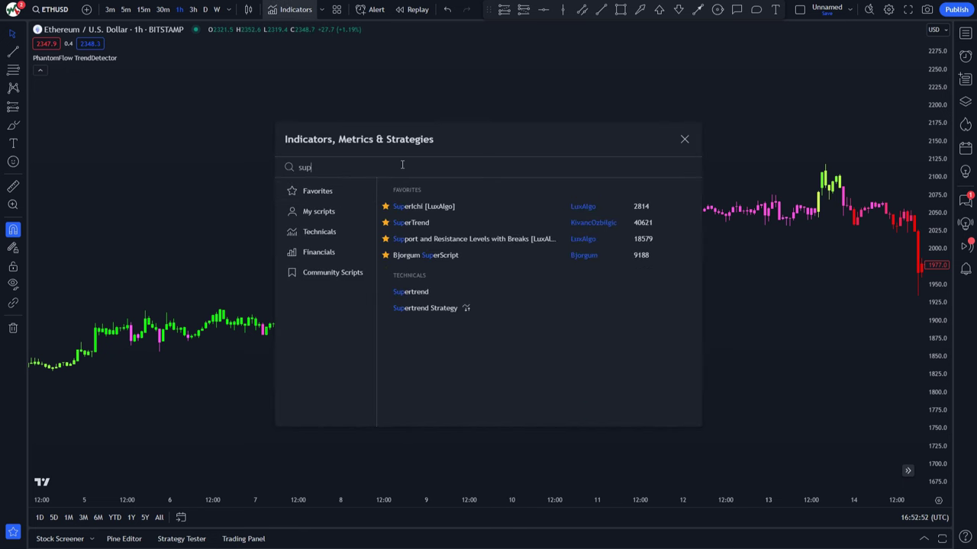
text(ertrend x4)
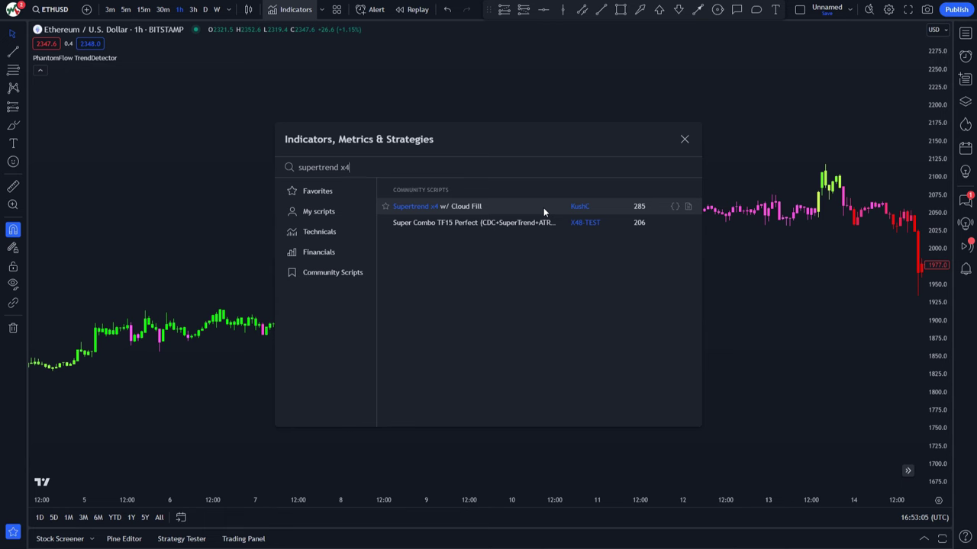
click(493, 209)
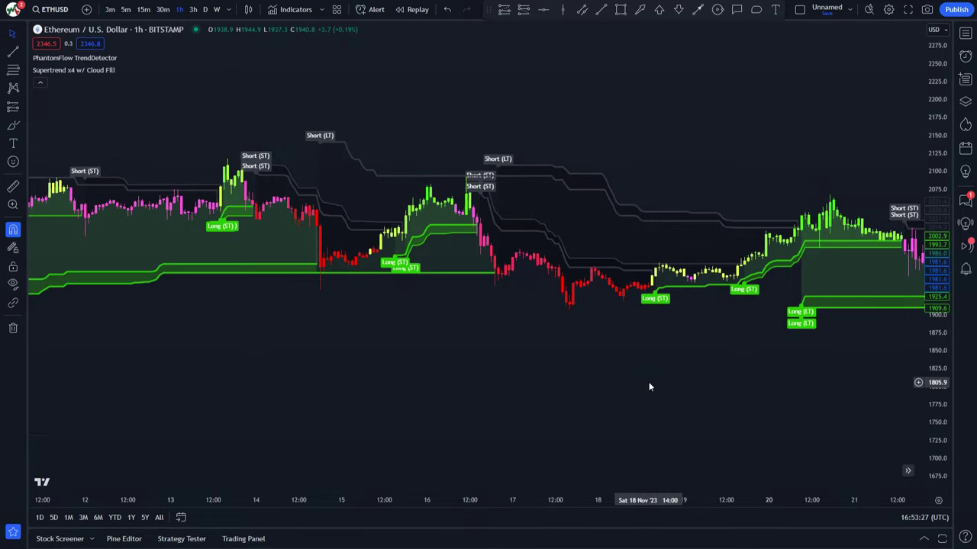
drag(752, 386, 544, 410)
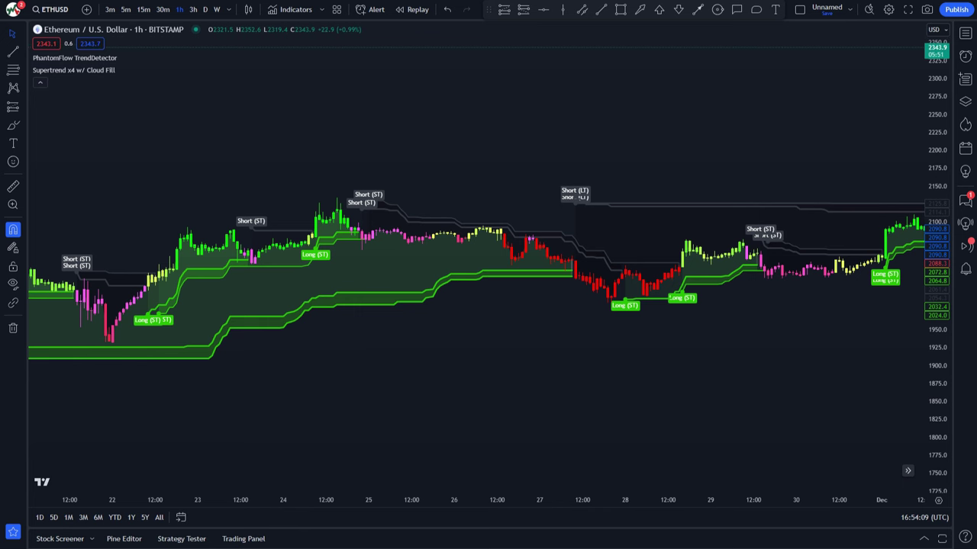
drag(297, 436, 641, 428)
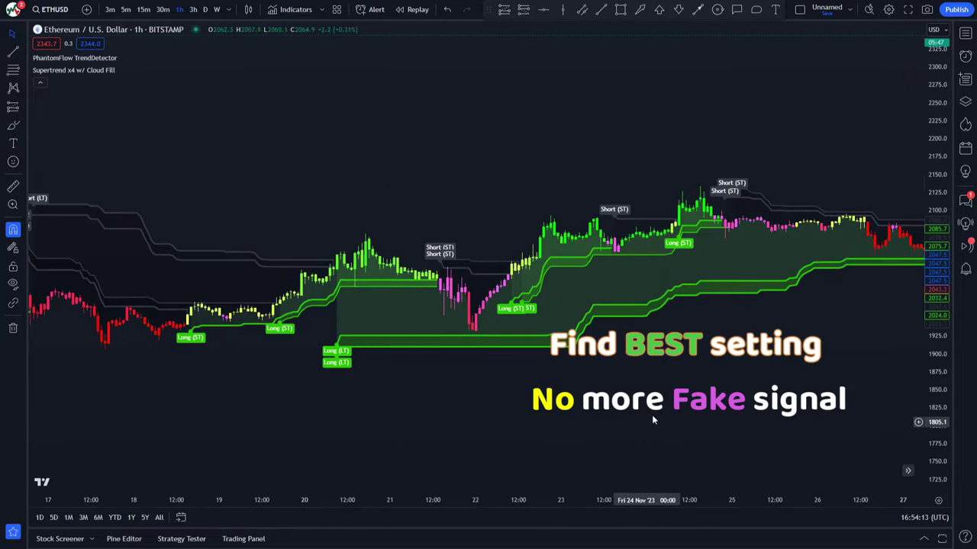
In the Supertrend Style settings, hide the Set 1 Long and Short labels.
click(656, 310)
double_click(656, 310)
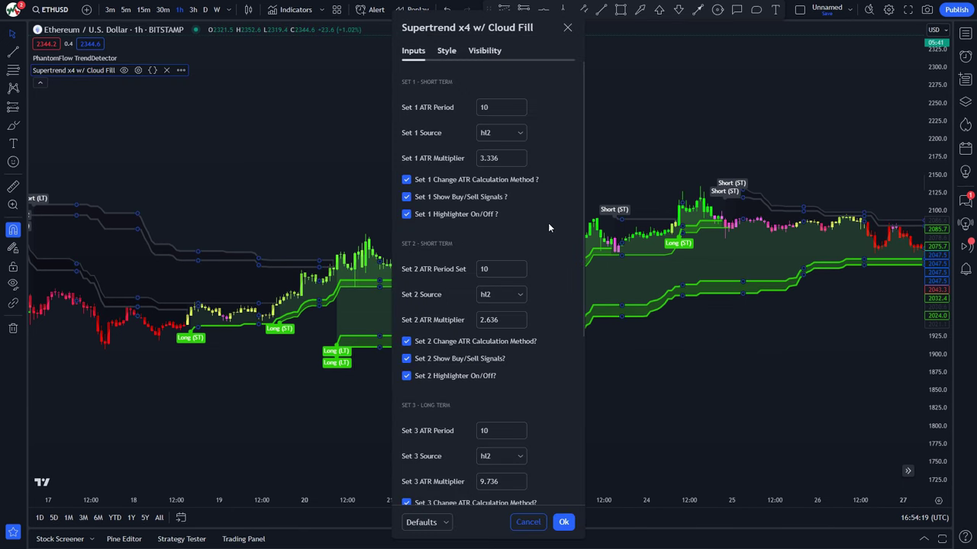
click(447, 51)
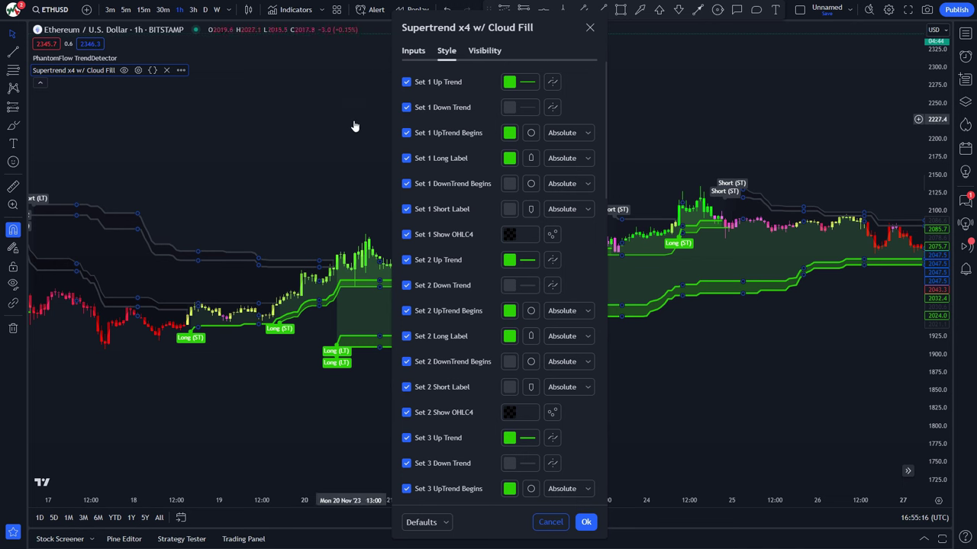
click(406, 157)
click(406, 209)
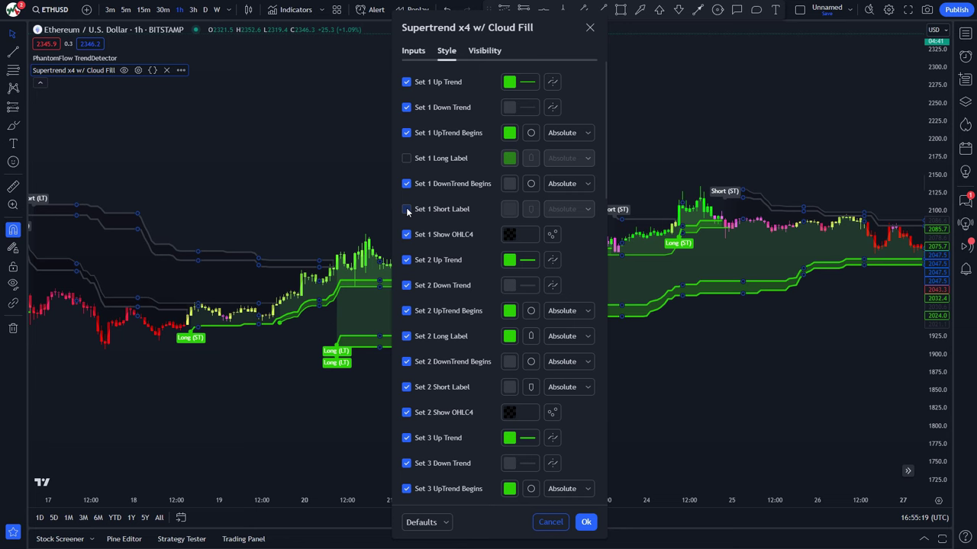
Hide the Set 3 and Set 4 Long and Short labels and apply the changes.
scroll(407, 212, down, 4)
click(405, 362)
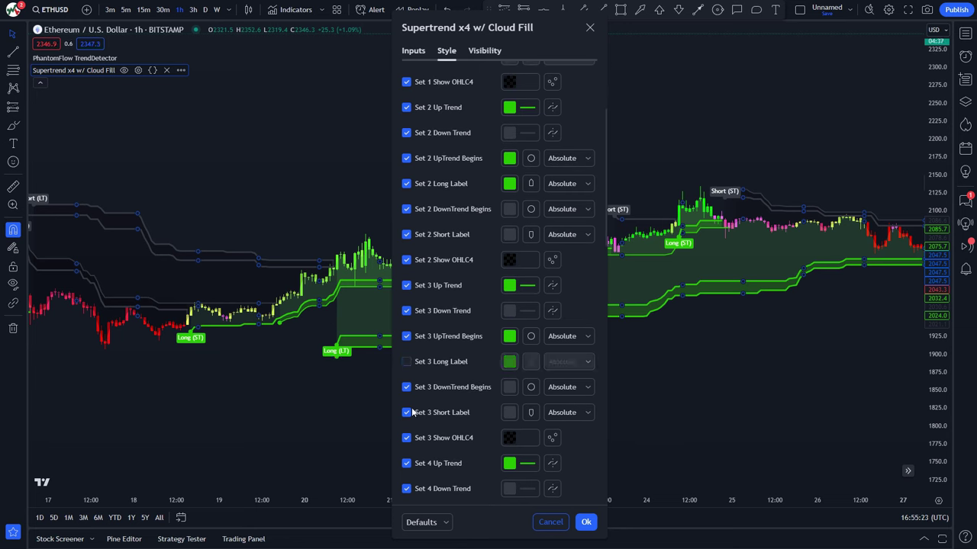
click(406, 412)
scroll(411, 412, down, 3)
click(406, 286)
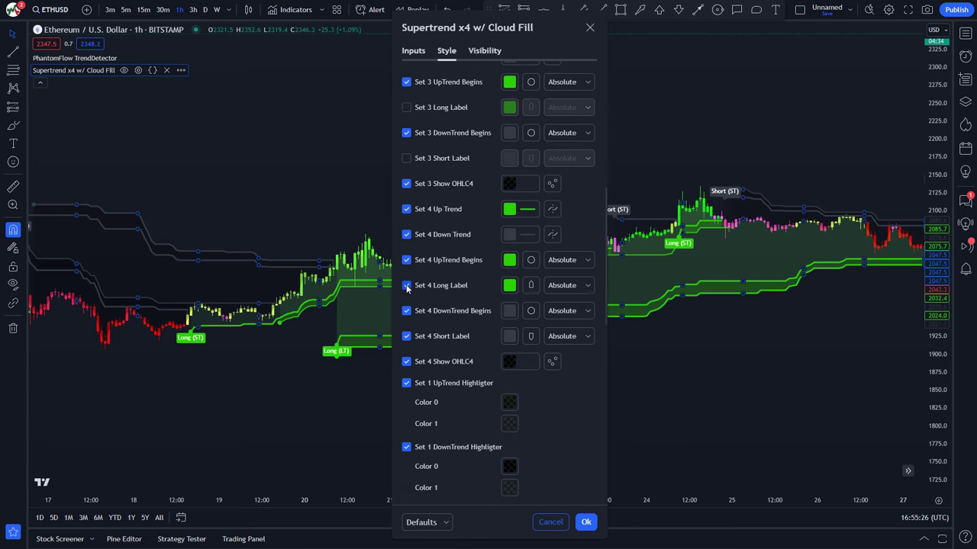
click(406, 335)
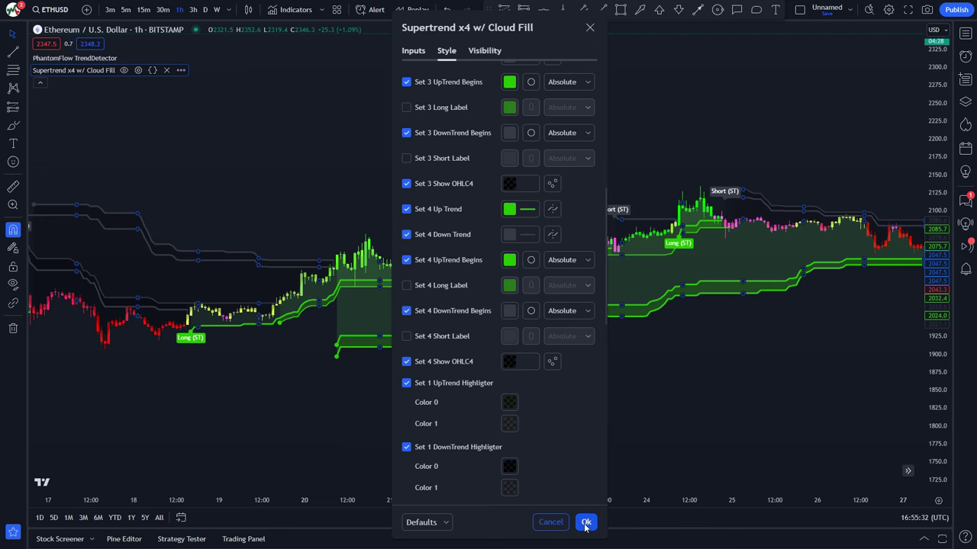
click(586, 523)
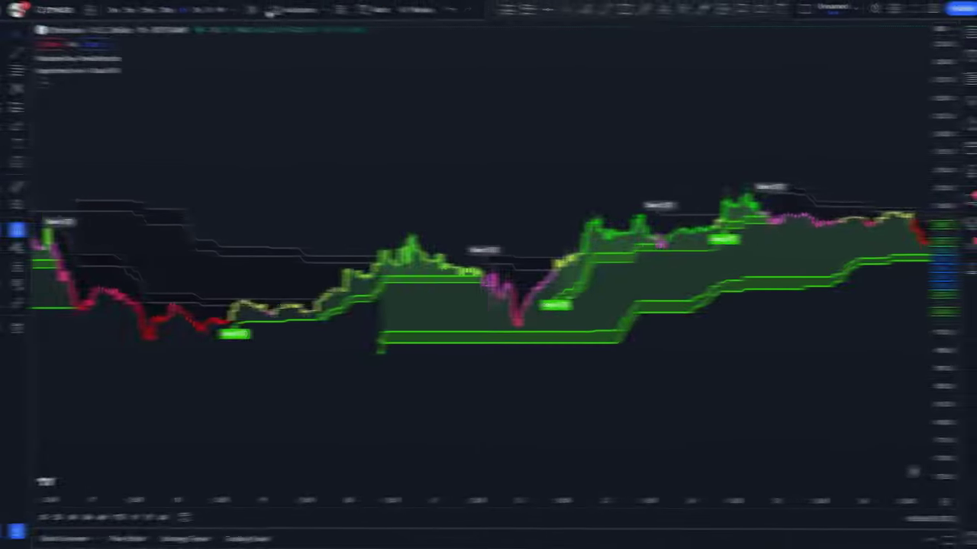
Search 'intraday volume rating' and add Intraday Volume Rating [Honestcowboy] as a separate pane.
click(294, 9)
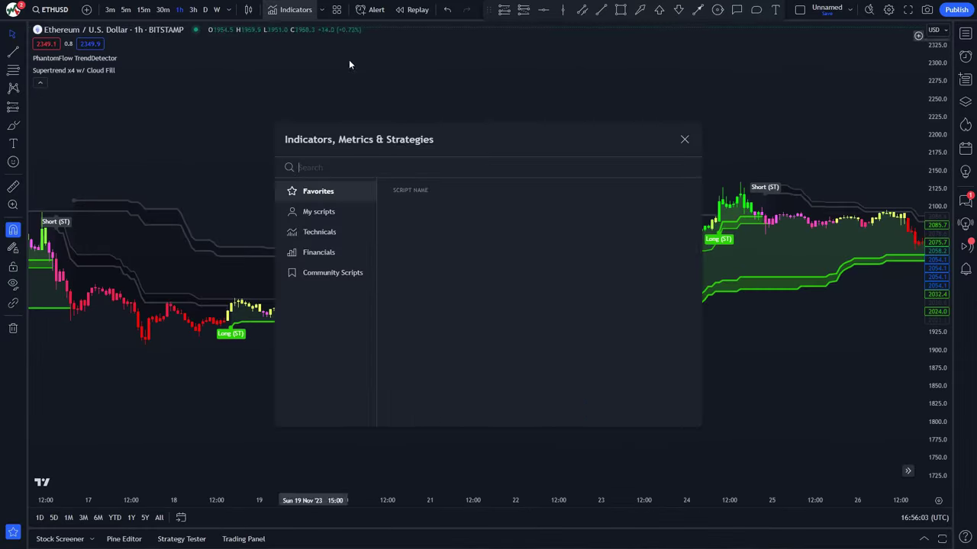
text(i)
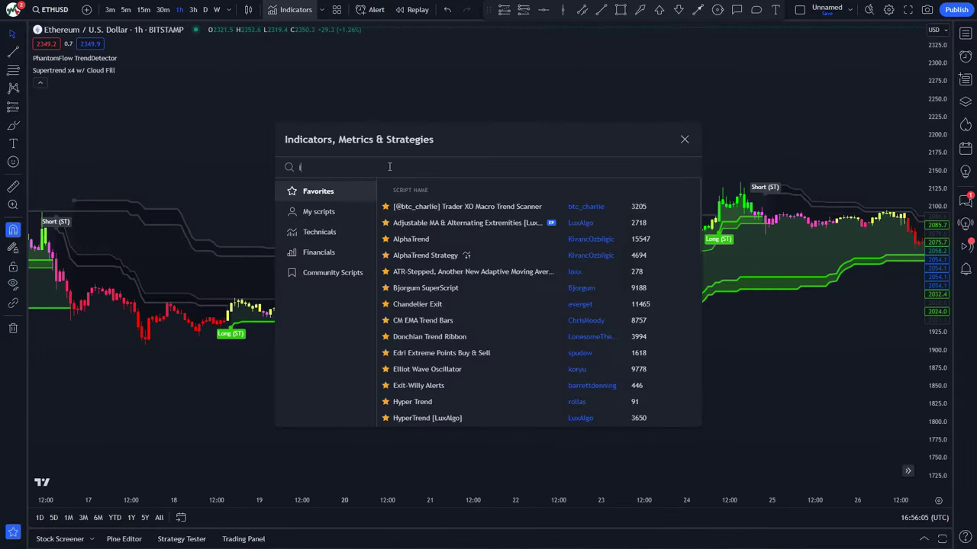
text(ntraday)
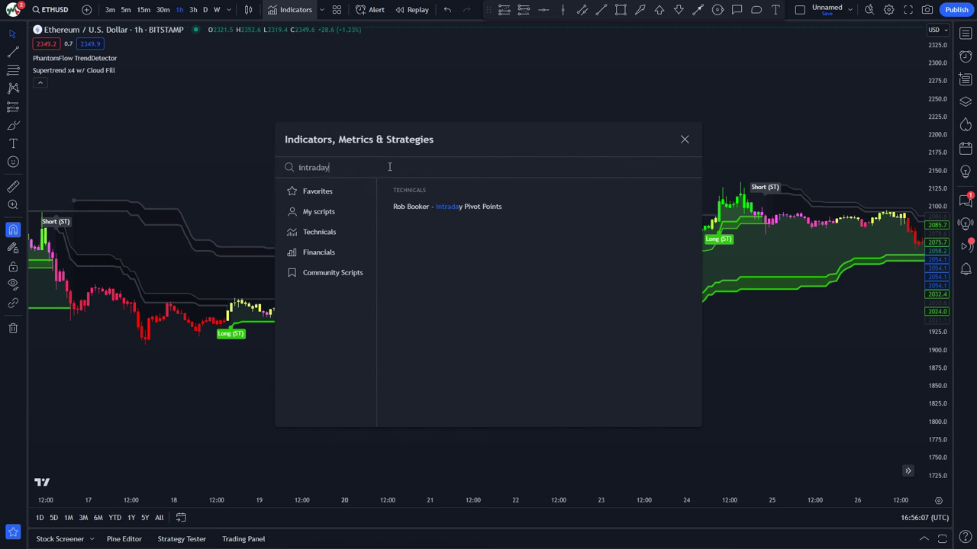
text( volume)
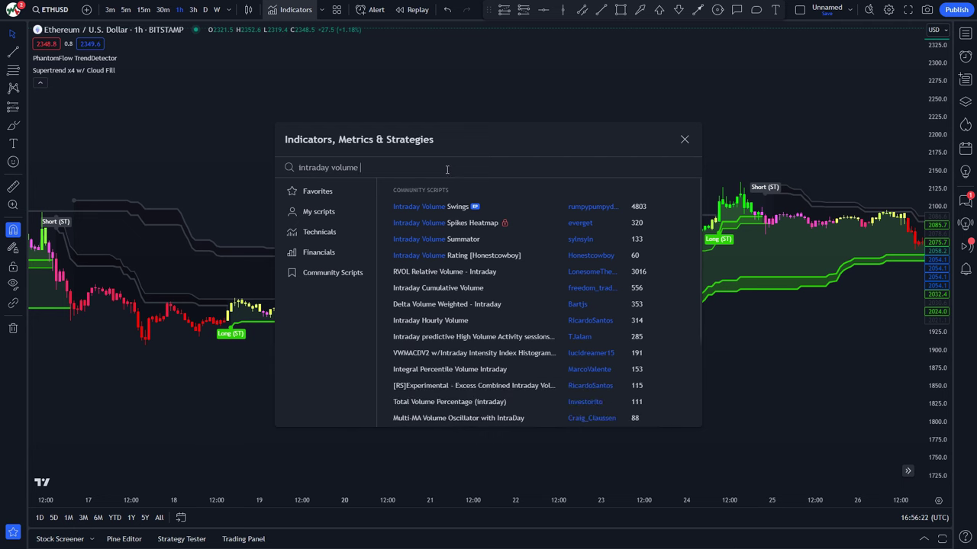
text( rating)
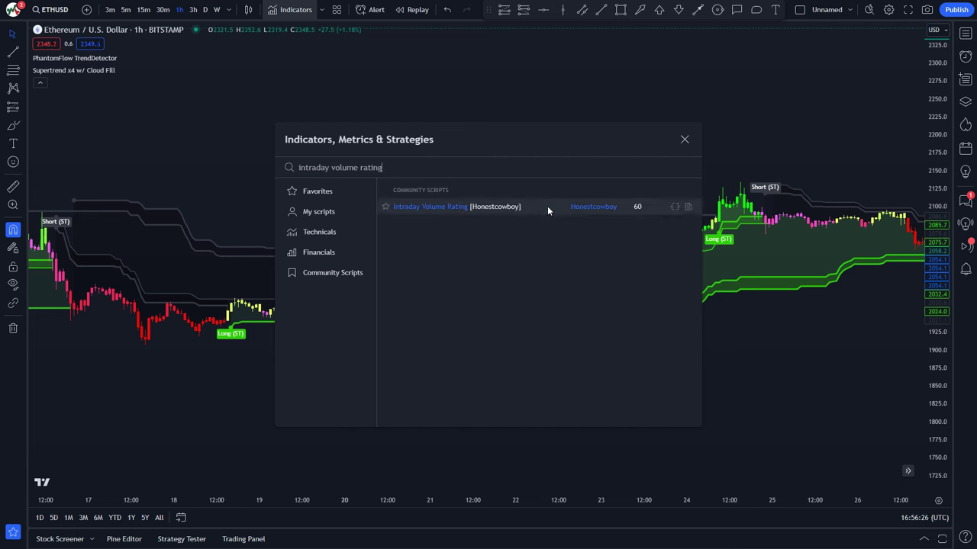
click(563, 204)
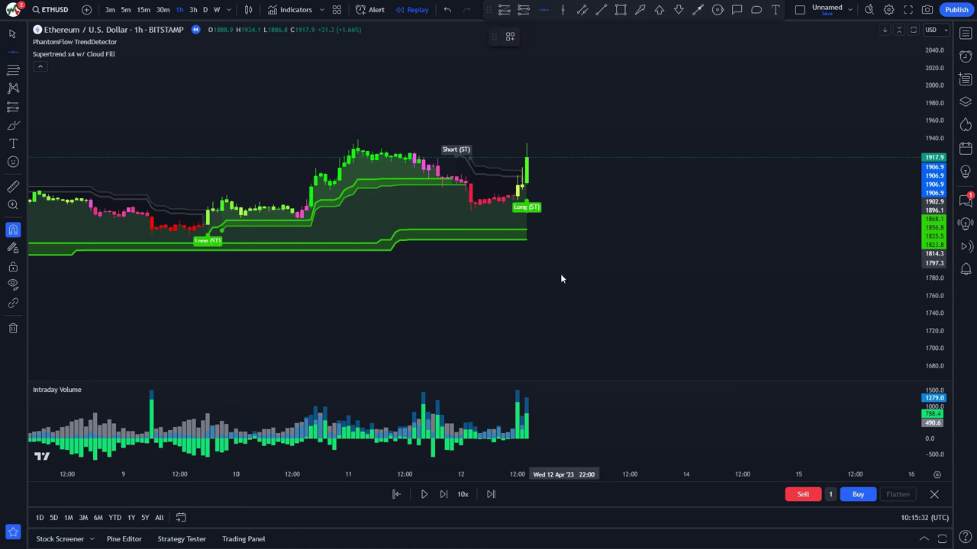
Mark 1260 with a horizontal line in the volume pane, reviewing earlier candles.
key(alt+h)
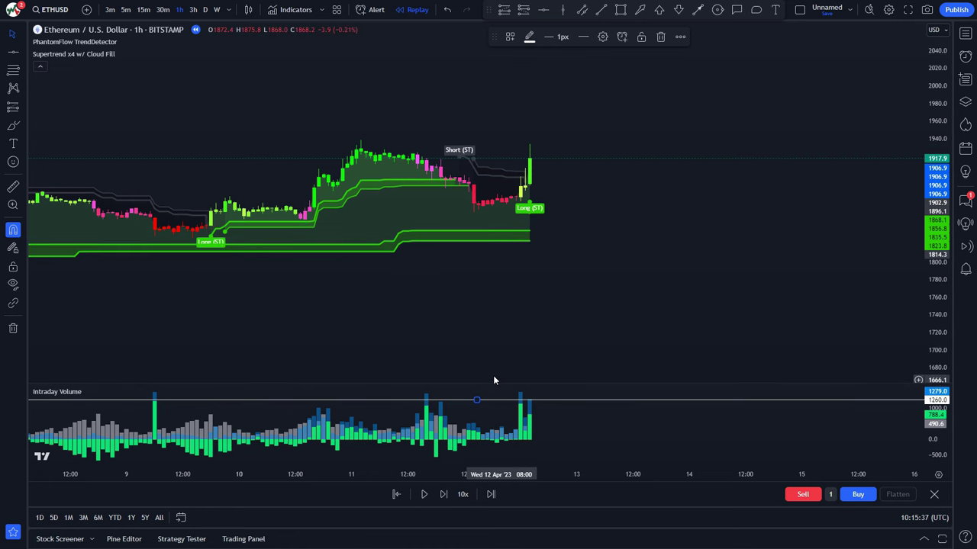
drag(405, 342, 659, 341)
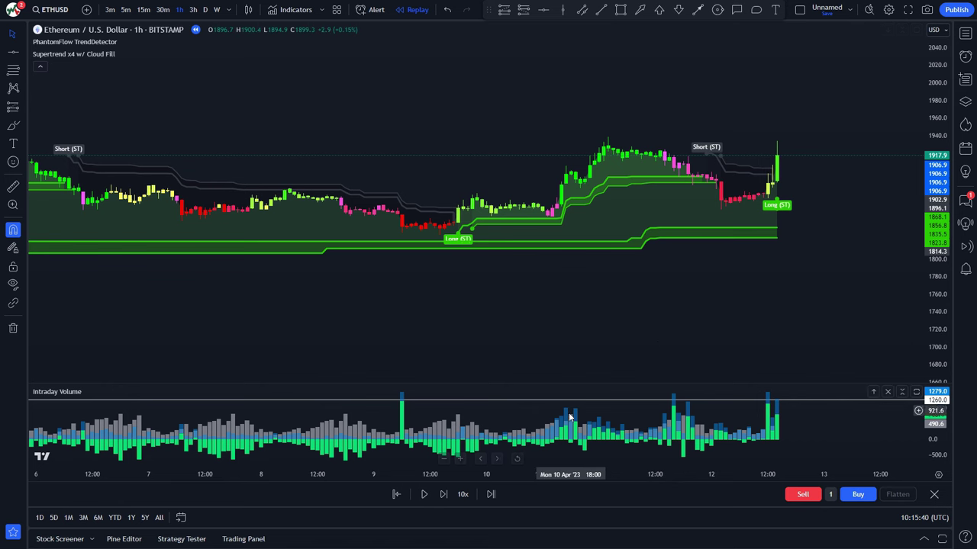
drag(477, 340, 662, 338)
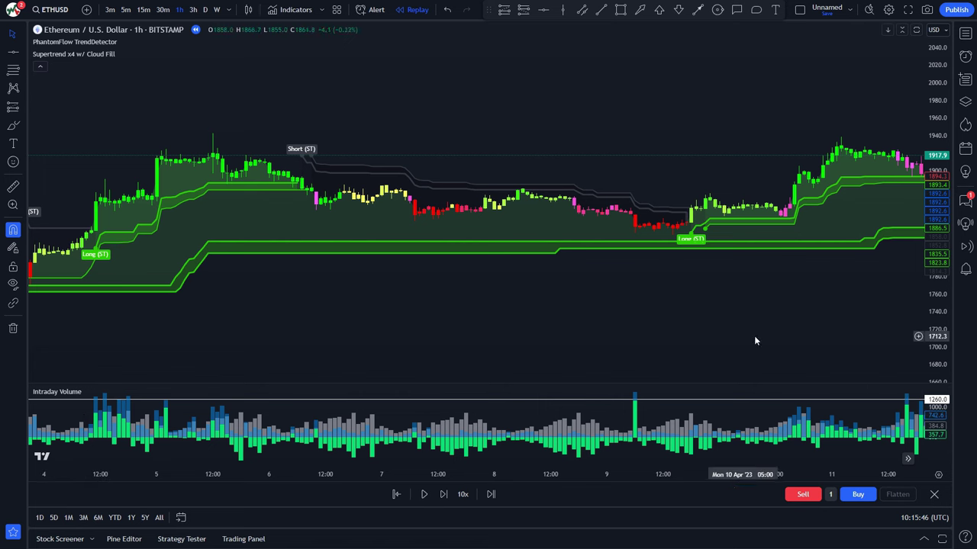
drag(778, 336, 243, 378)
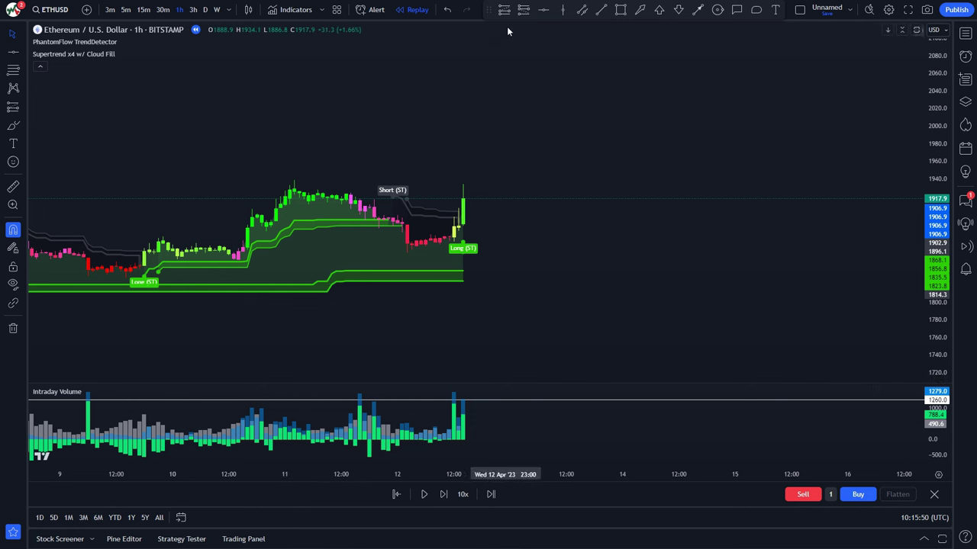
Draw a long position with stop 1860.6 and target 2039.6 through 14 Apr '23, then play replay.
click(462, 199)
drag(479, 221, 472, 257)
drag(462, 178, 462, 91)
drag(599, 199, 711, 199)
click(424, 494)
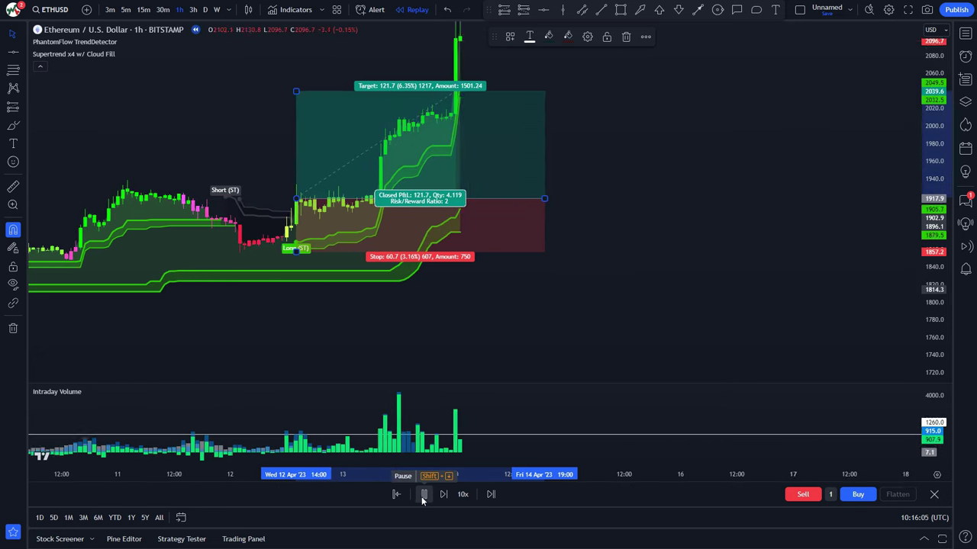
Pause the replay after the target is hit and raise the long position's target further.
click(421, 496)
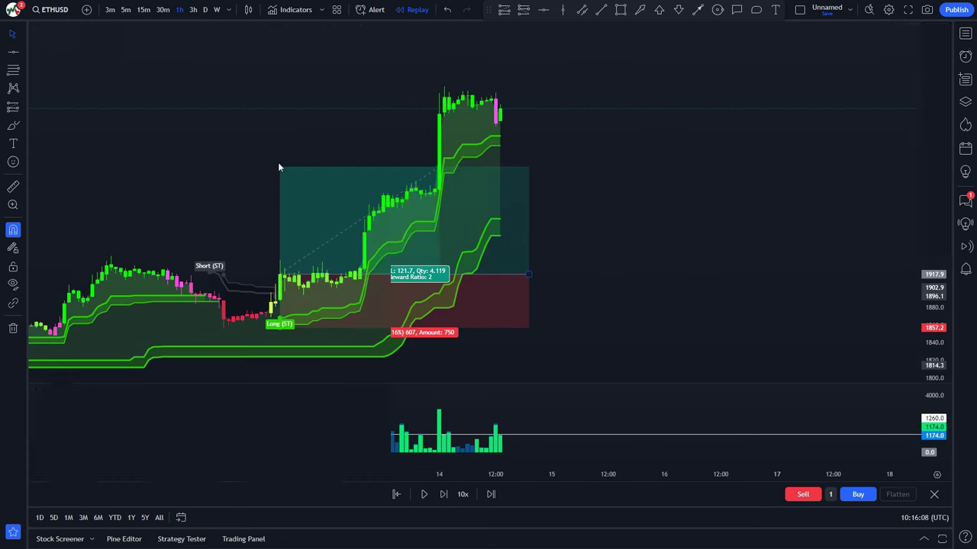
drag(279, 167, 280, 94)
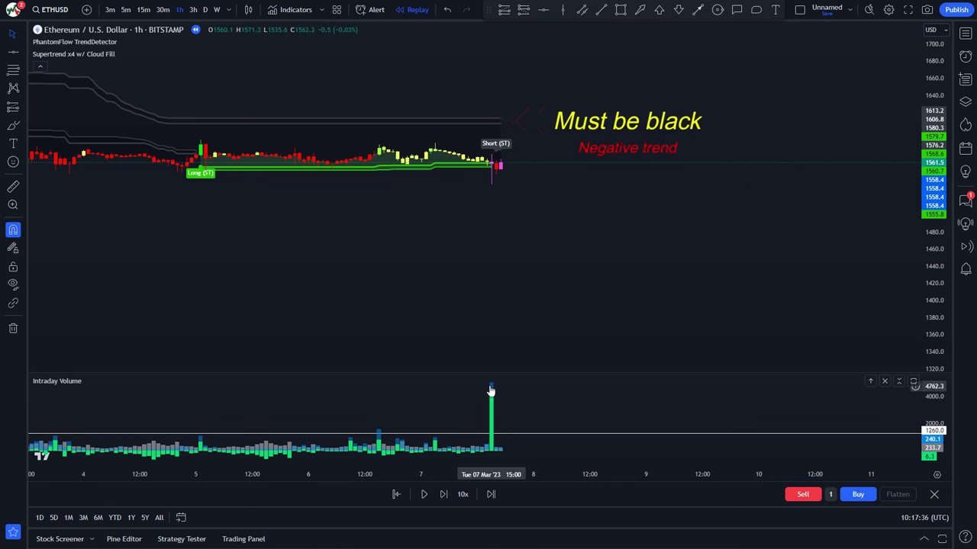
Add a horizontal line in the volume pane and bring earlier bars into view.
click(544, 9)
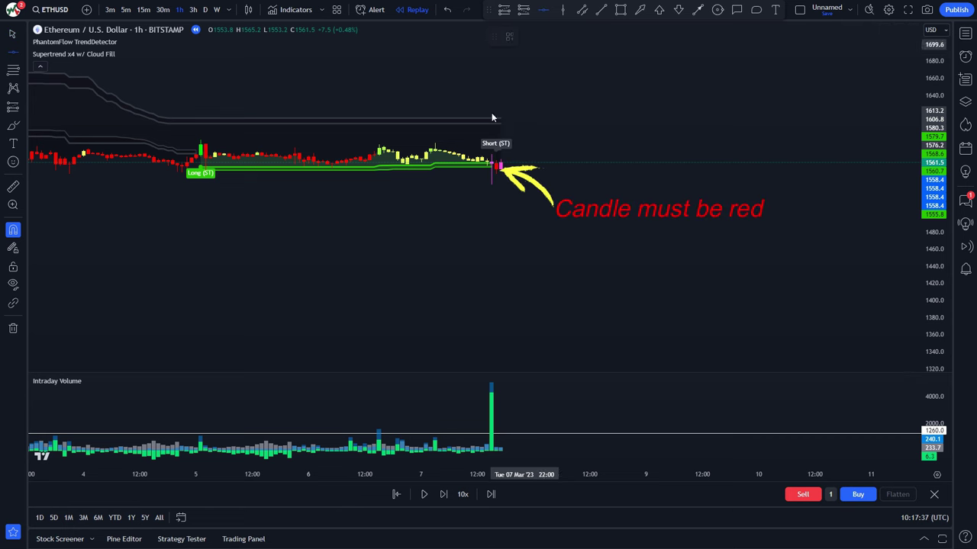
click(474, 384)
drag(473, 394, 623, 418)
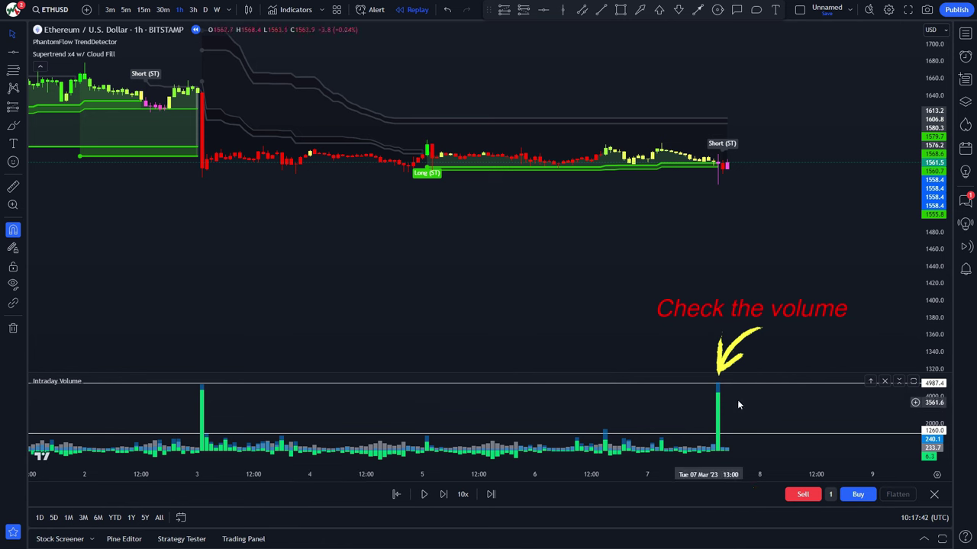
Draw a short position with target 1415.8 and stop near 1604, then resume the replay.
click(523, 10)
click(725, 168)
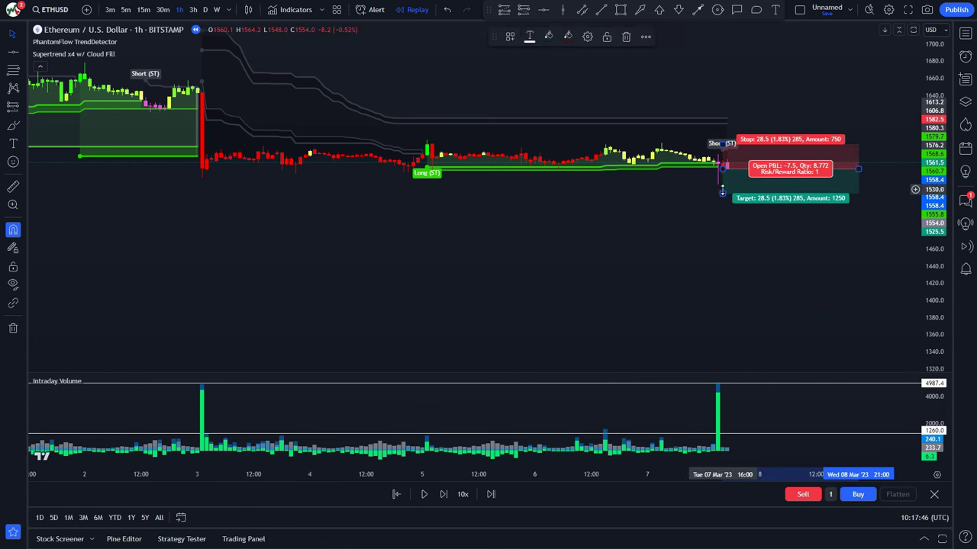
drag(722, 190, 724, 287)
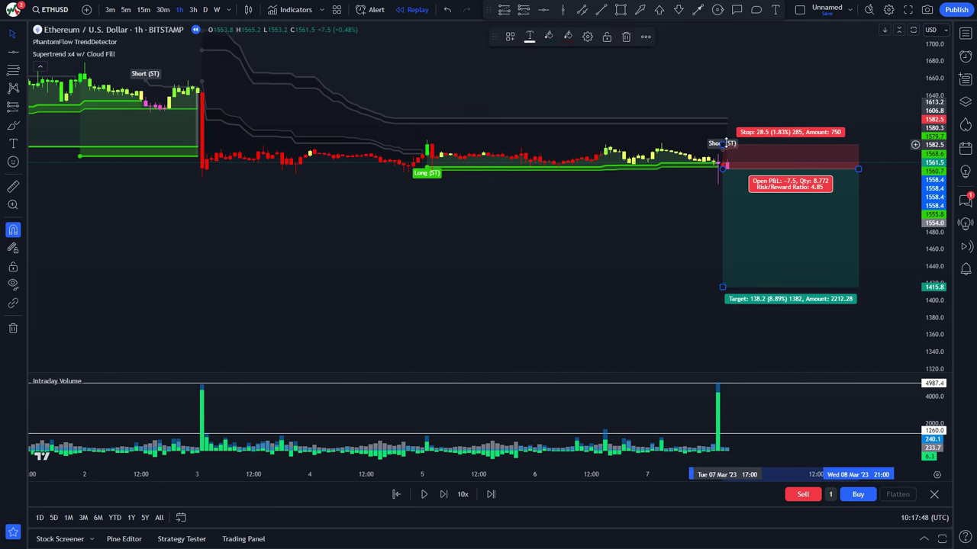
drag(722, 145, 723, 127)
drag(639, 231, 416, 310)
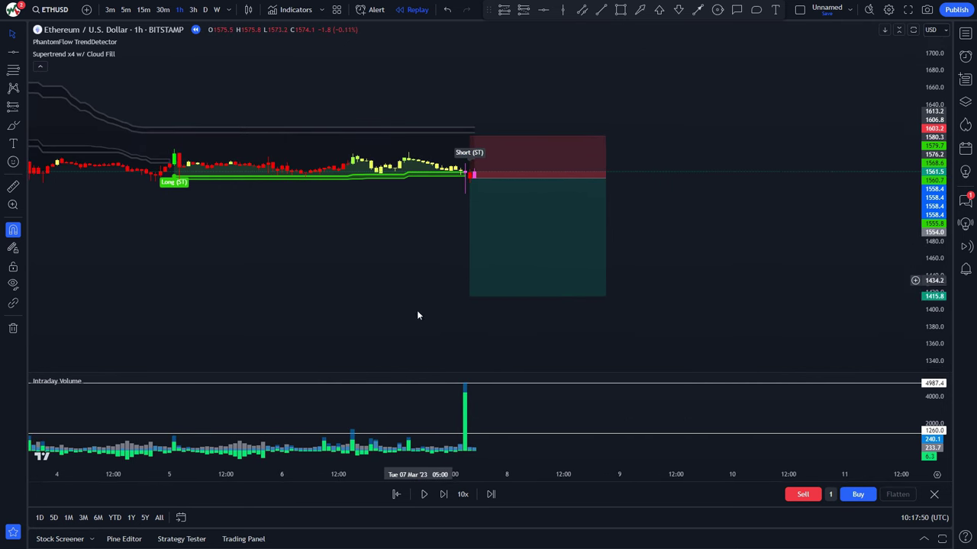
click(424, 494)
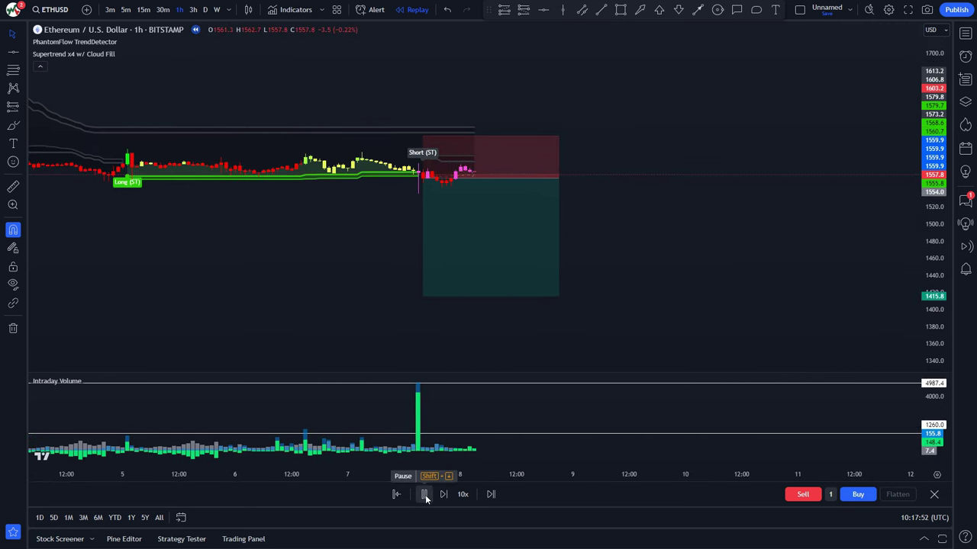